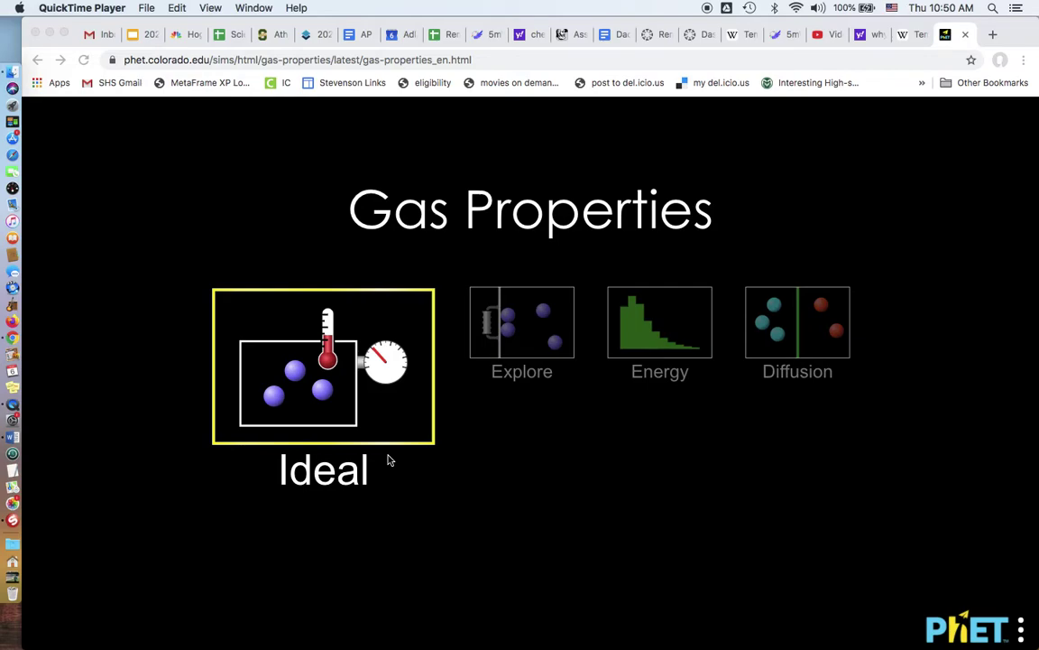
# Empty the Ideal screen container with Reset All and pump in 50 heavy particles at 300 K.
pyautogui.click(336, 410)
pyautogui.click(337, 411)
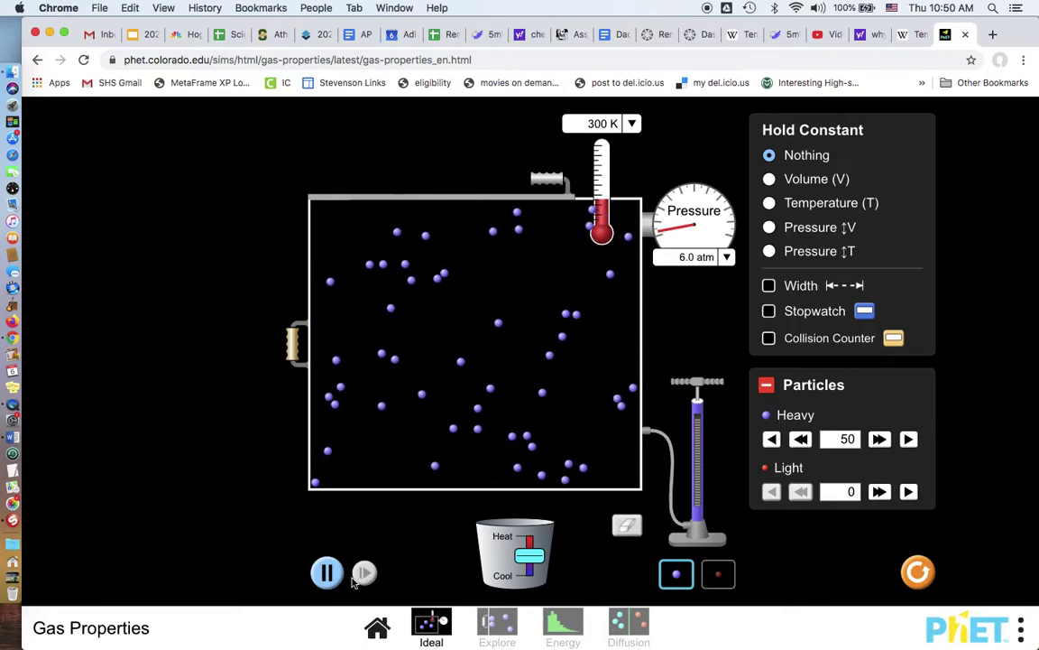
pyautogui.click(914, 569)
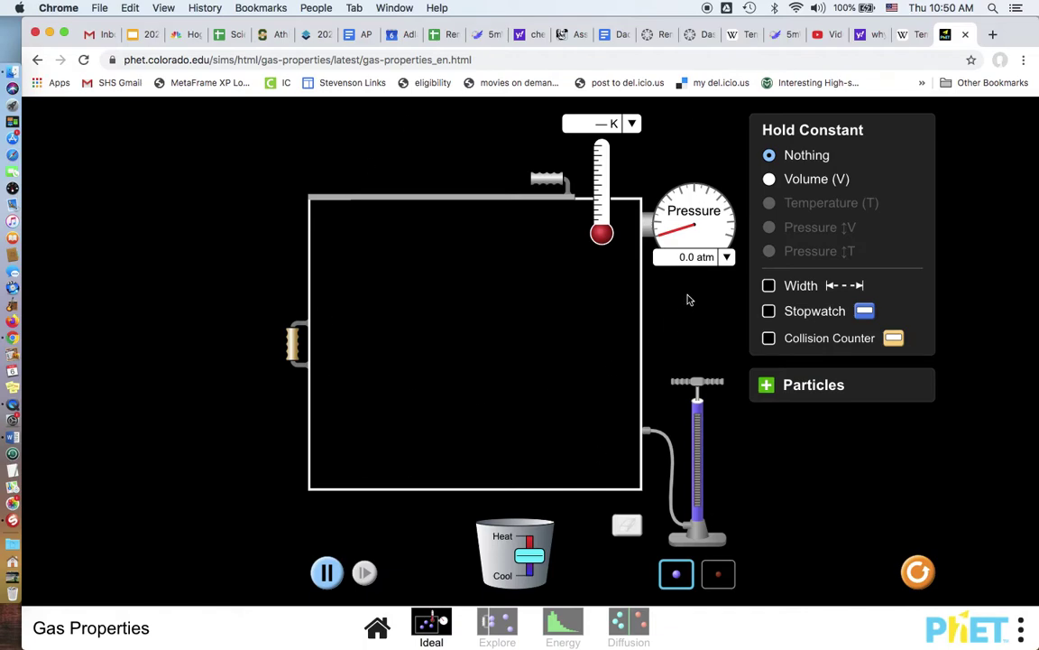
pyautogui.click(766, 385)
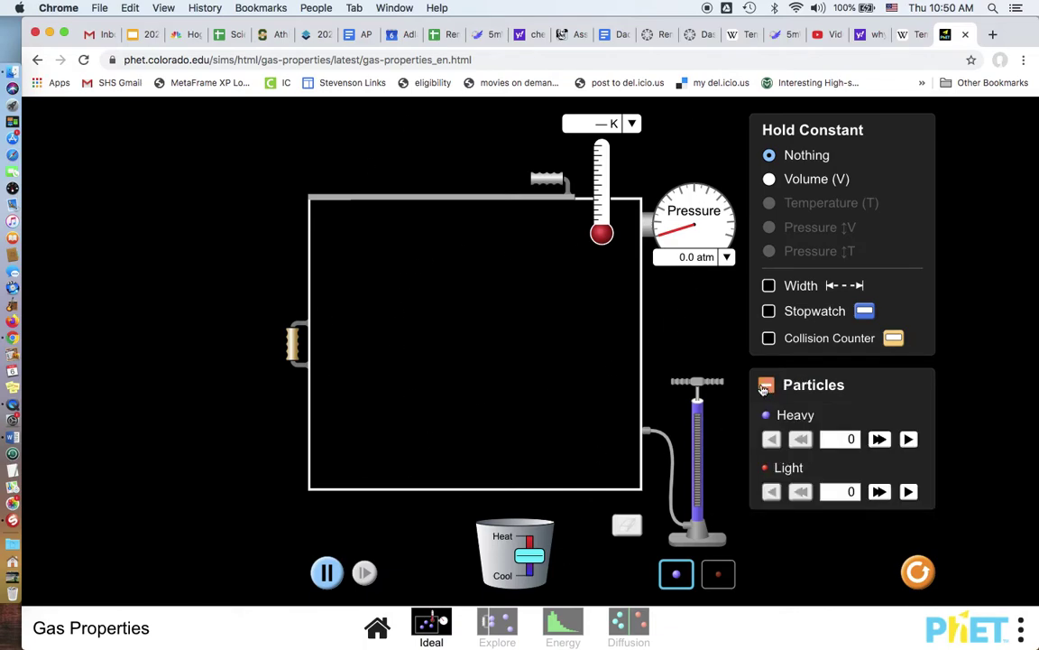
pyautogui.moveTo(696, 386); pyautogui.dragTo(686, 397)
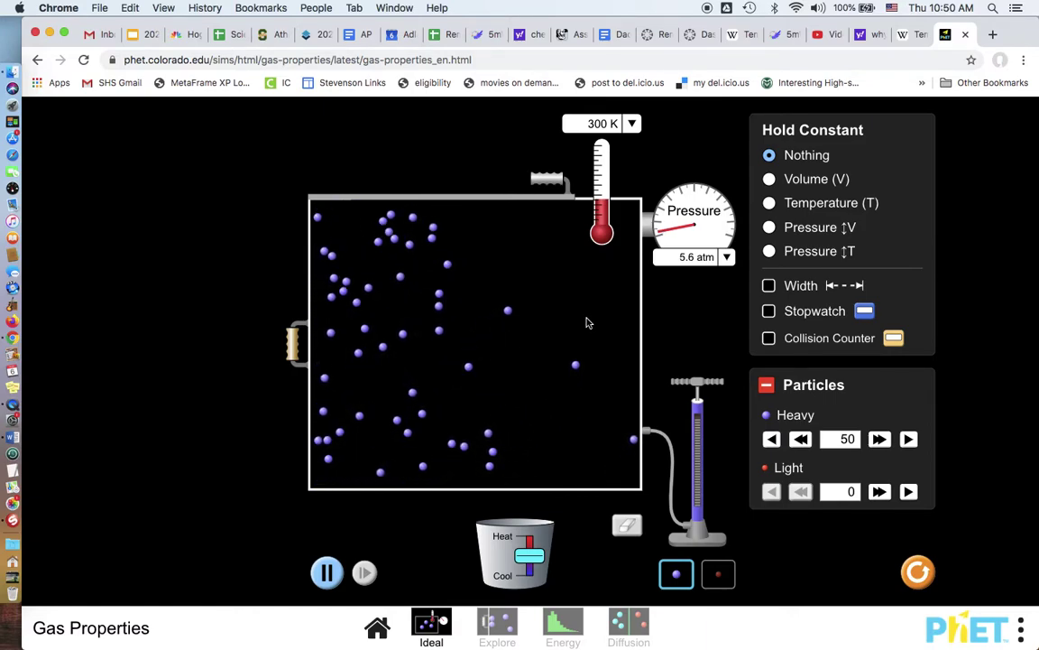
pyautogui.click(727, 257)
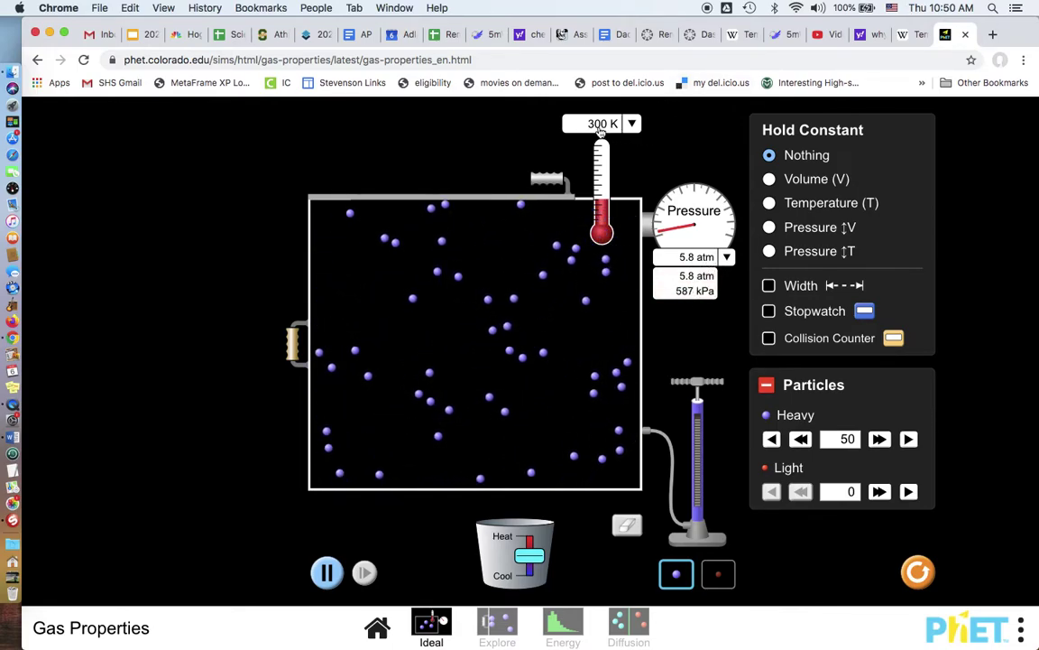
pyautogui.click(631, 127)
pyautogui.click(632, 126)
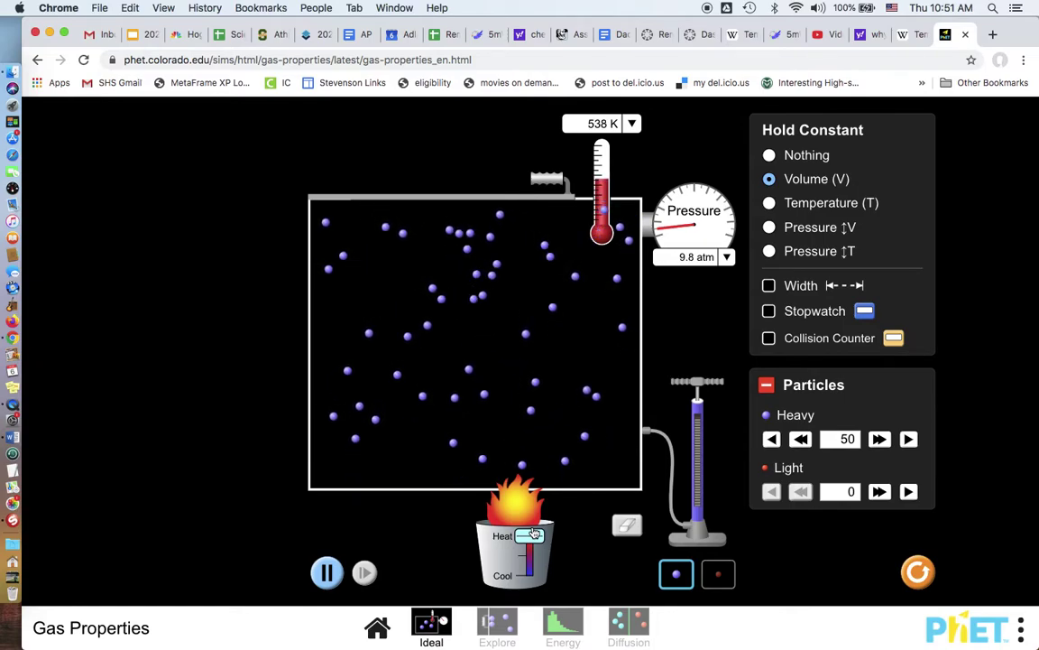
# Heat the gas at constant volume to 660 K and 12.9 atm, then reset everything.
pyautogui.moveTo(535, 534); pyautogui.dragTo(533, 533)
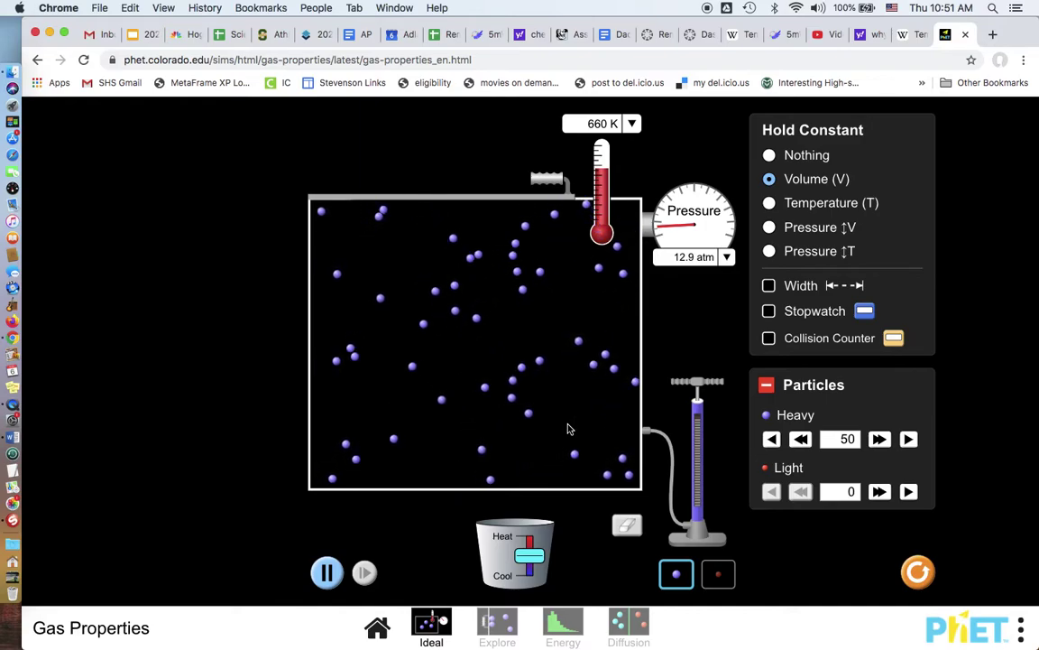
pyautogui.click(918, 573)
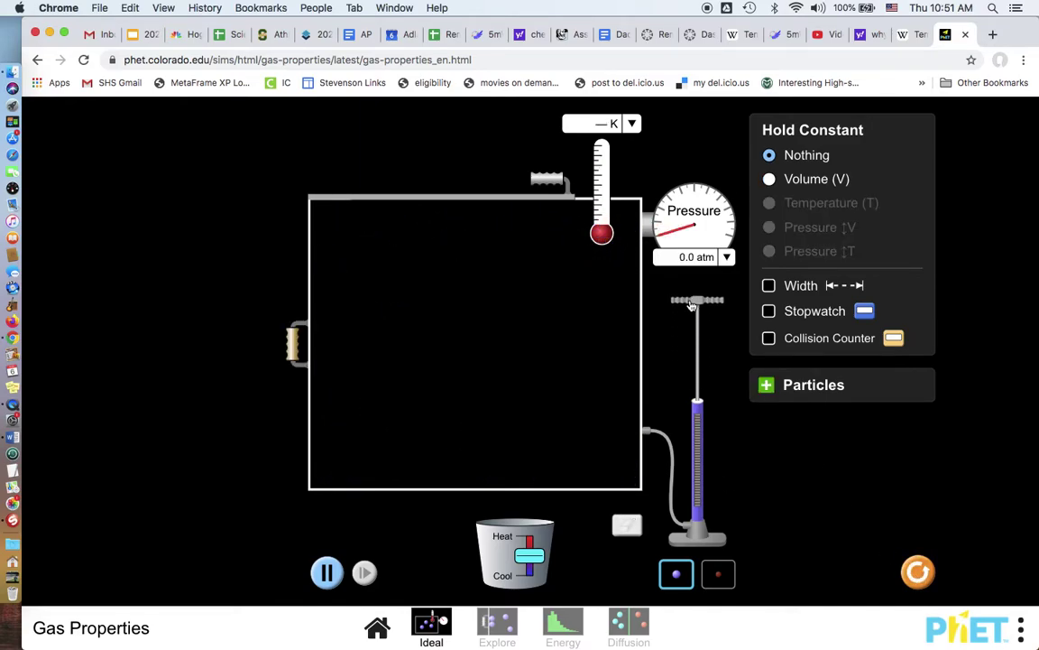
# Pump in heavy particles and add a large batch with the Heavy >> button.
pyautogui.moveTo(692, 305); pyautogui.dragTo(692, 450)
pyautogui.click(779, 387)
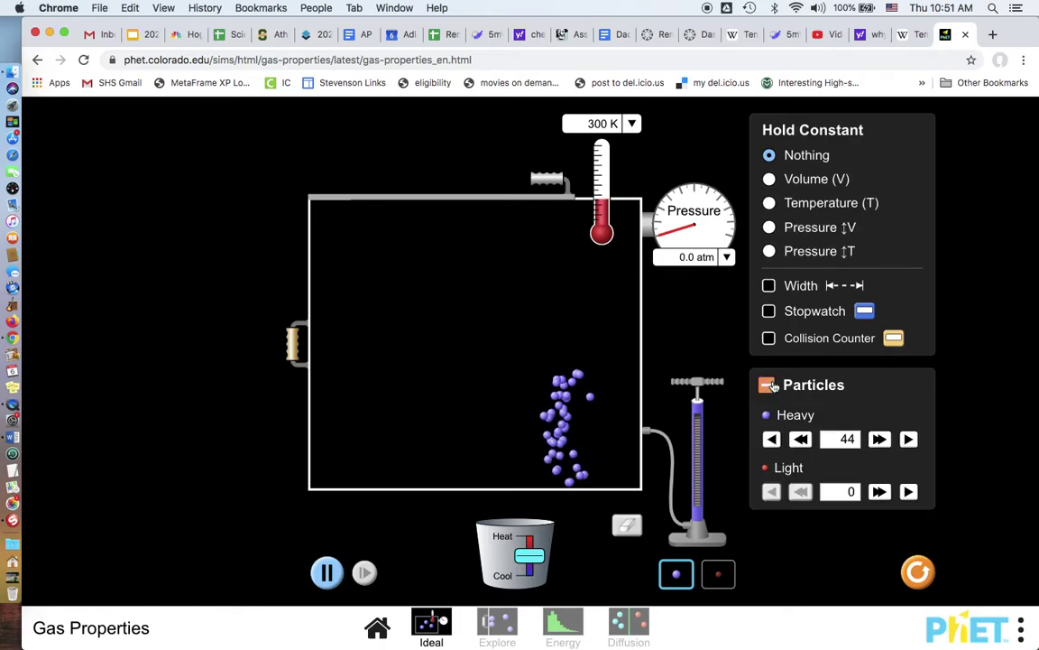
pyautogui.click(879, 440)
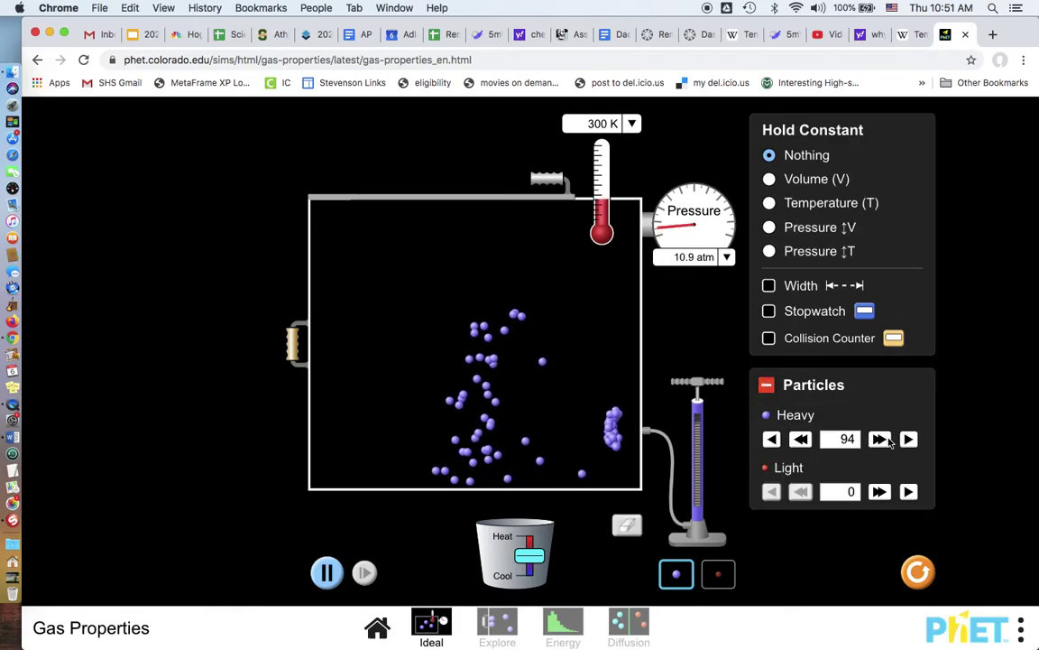
# Reset the simulation and pump exactly 50 heavy particles into the container at 300 K.
pyautogui.click(918, 574)
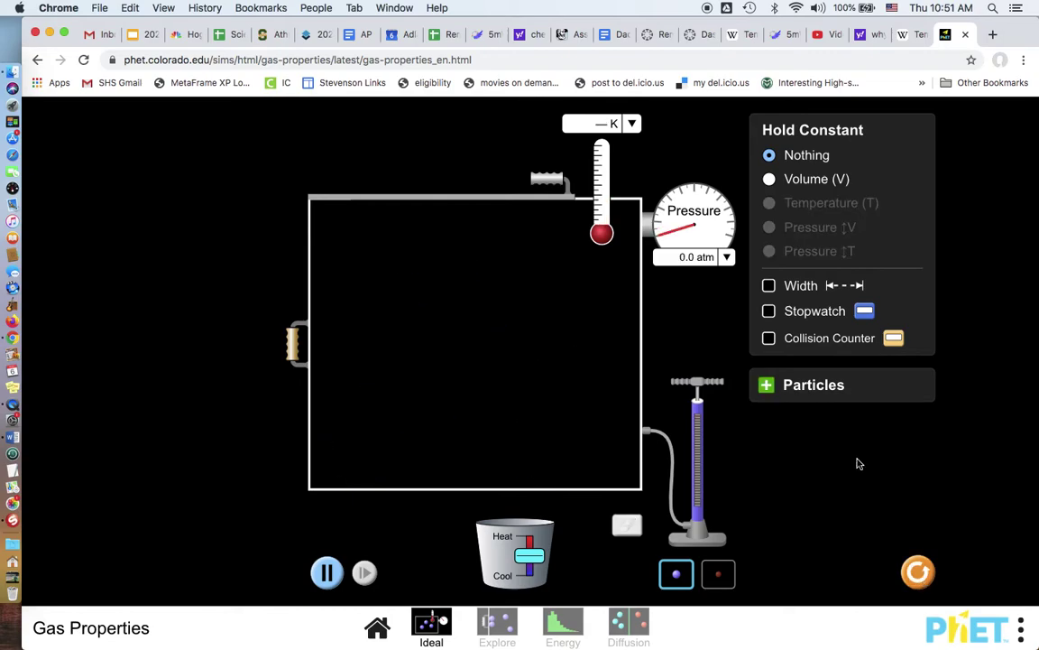
pyautogui.click(765, 385)
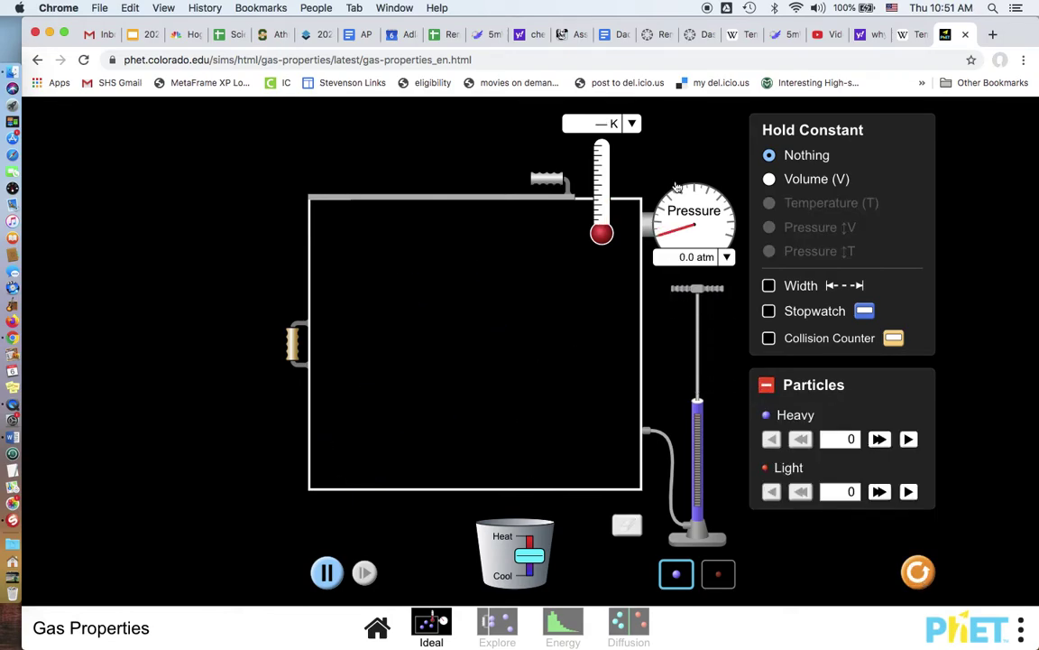
pyautogui.moveTo(697, 289); pyautogui.dragTo(697, 418)
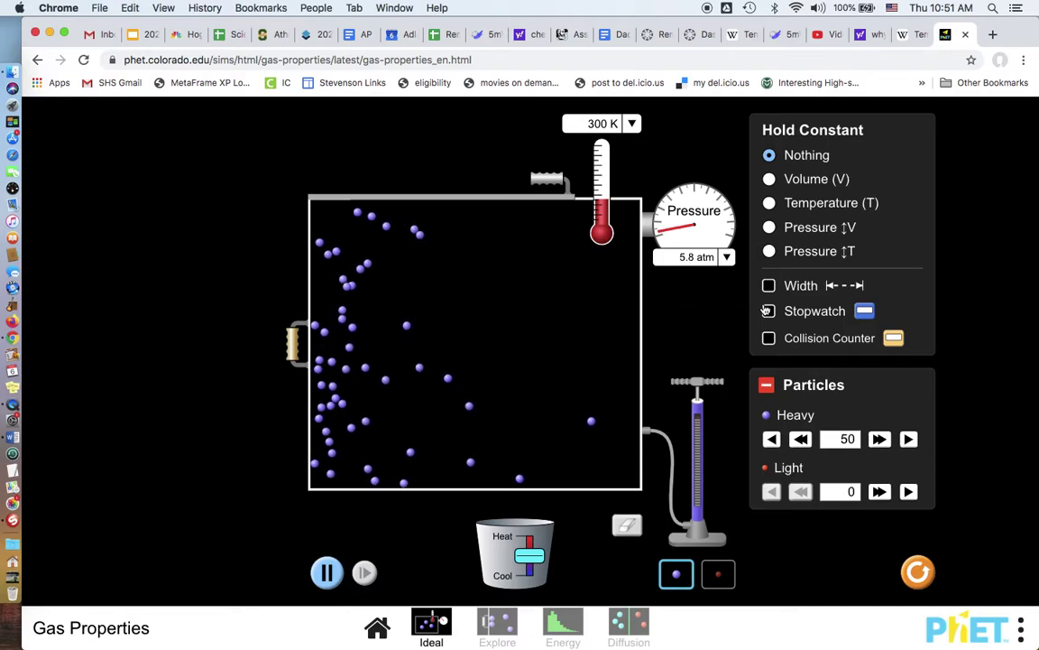
# Hold pressure constant with volume adjusting, and check the pressure units list (atm and kPa).
pyautogui.click(773, 230)
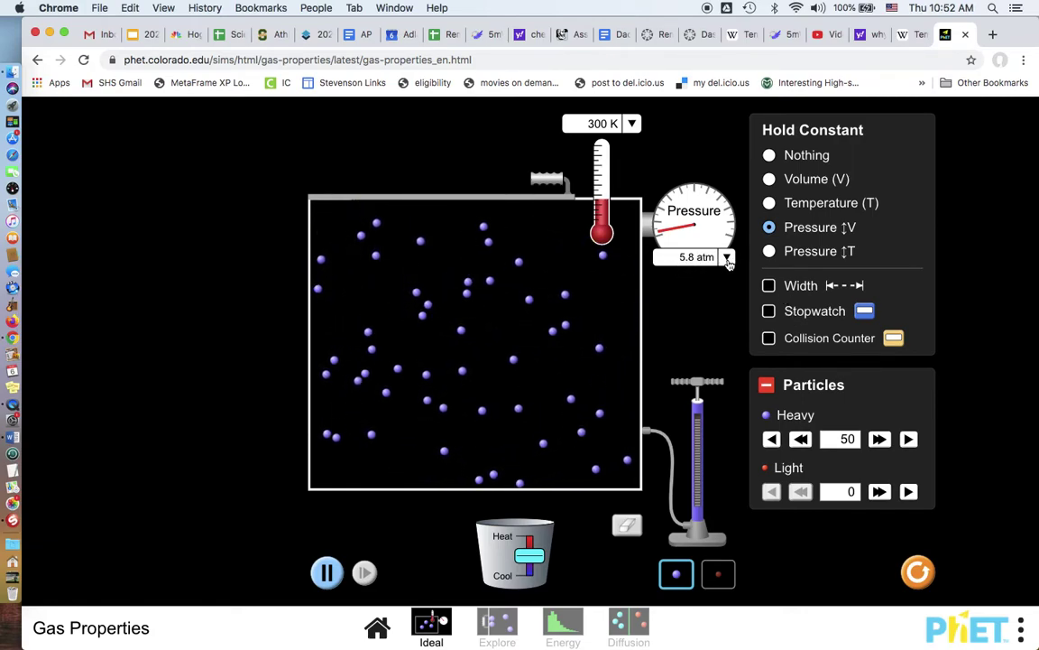
pyautogui.click(726, 258)
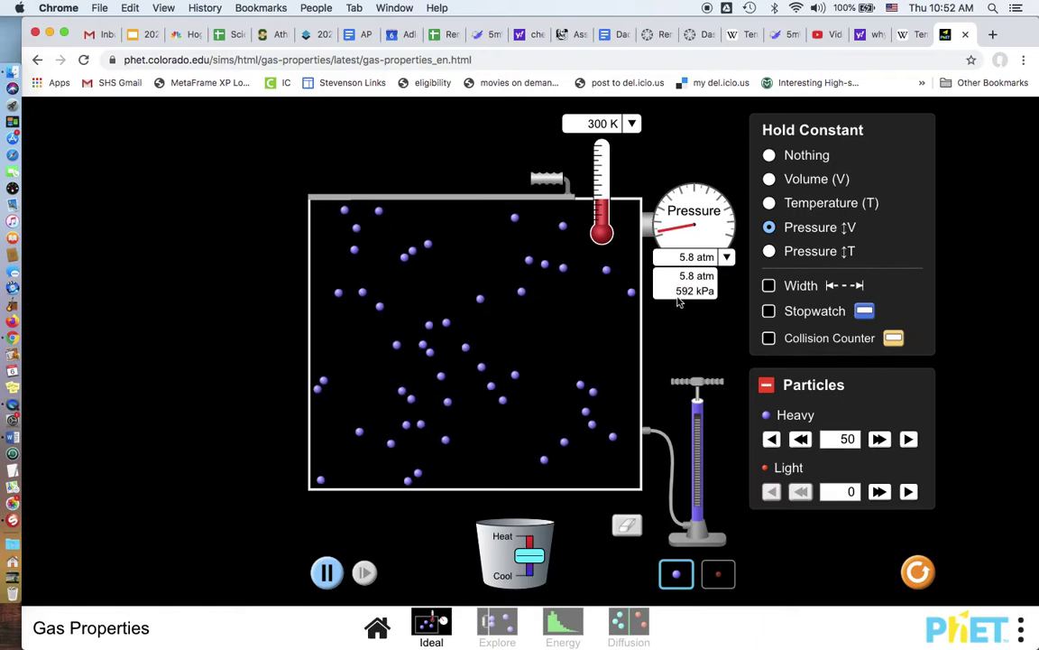
pyautogui.click(626, 349)
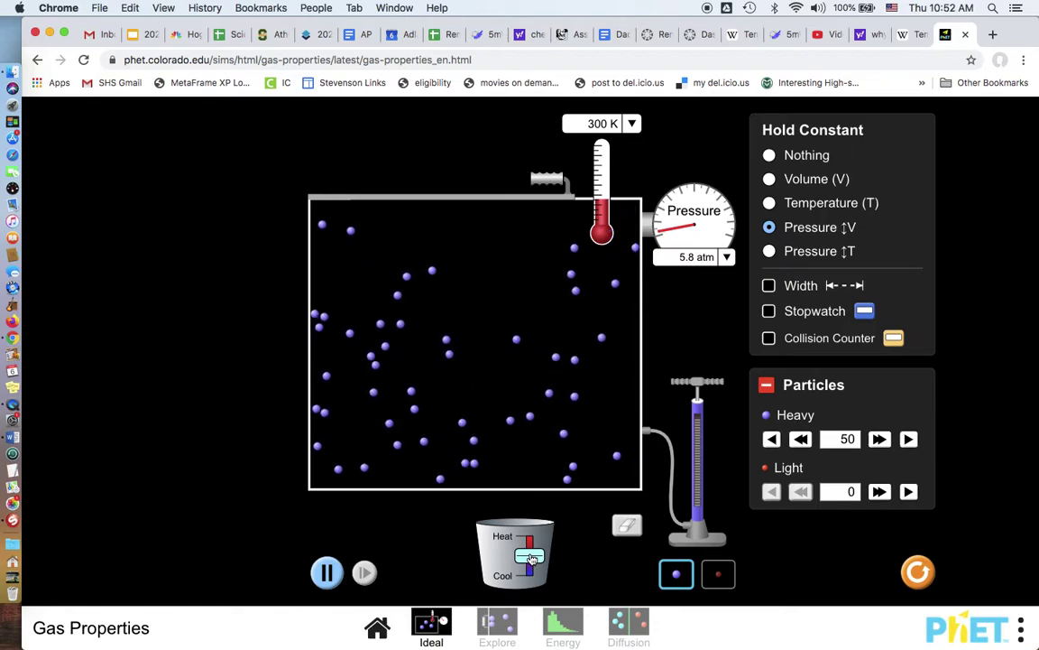
# Heat the gas until the container maxes out, dismiss the warning, then cool to 281 K, 4.0 atm.
pyautogui.moveTo(531, 559); pyautogui.dragTo(531, 514)
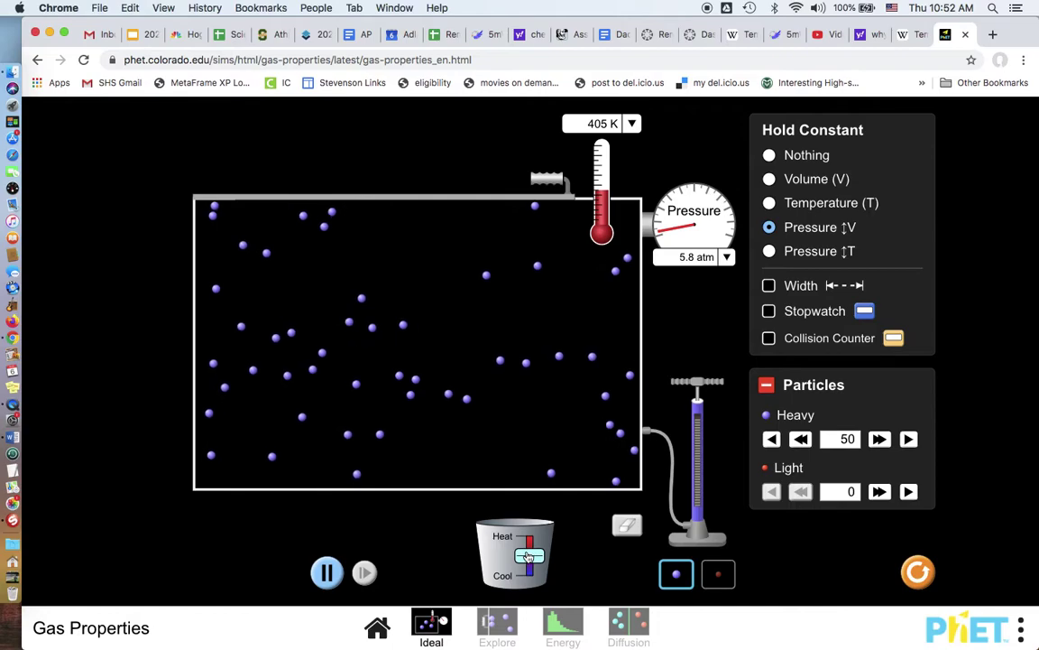
pyautogui.moveTo(530, 557); pyautogui.dragTo(531, 515)
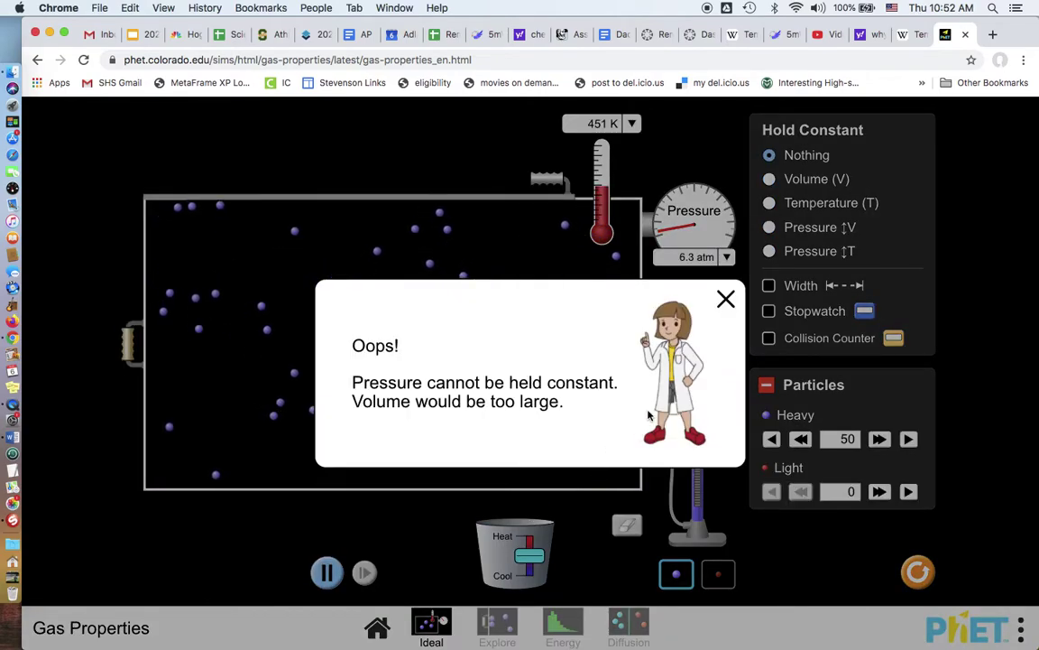
pyautogui.click(724, 300)
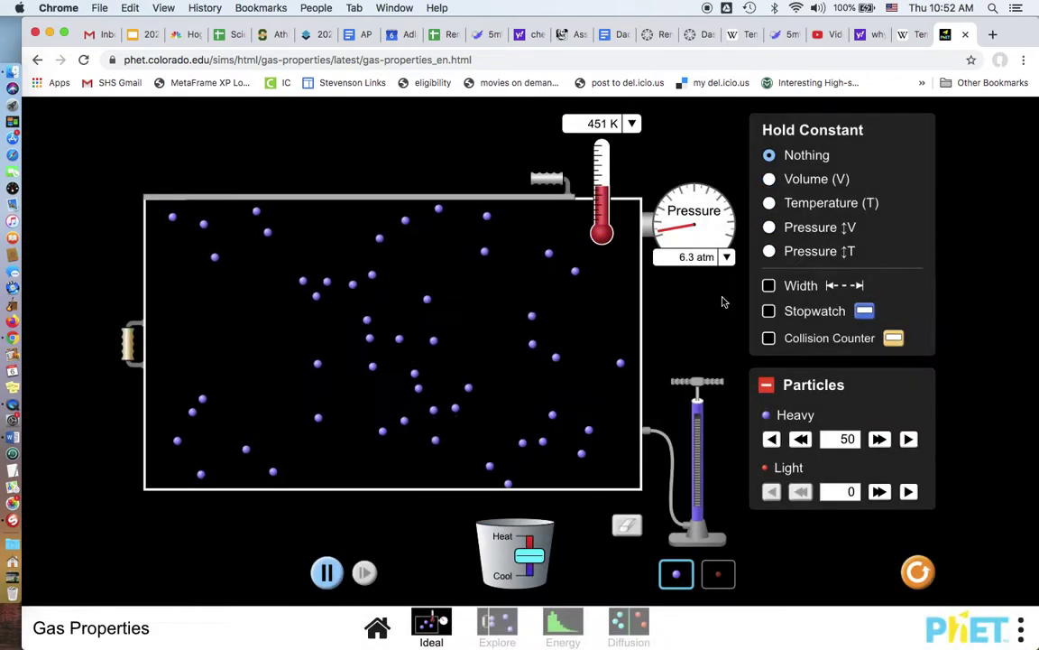
pyautogui.moveTo(531, 554); pyautogui.dragTo(532, 608)
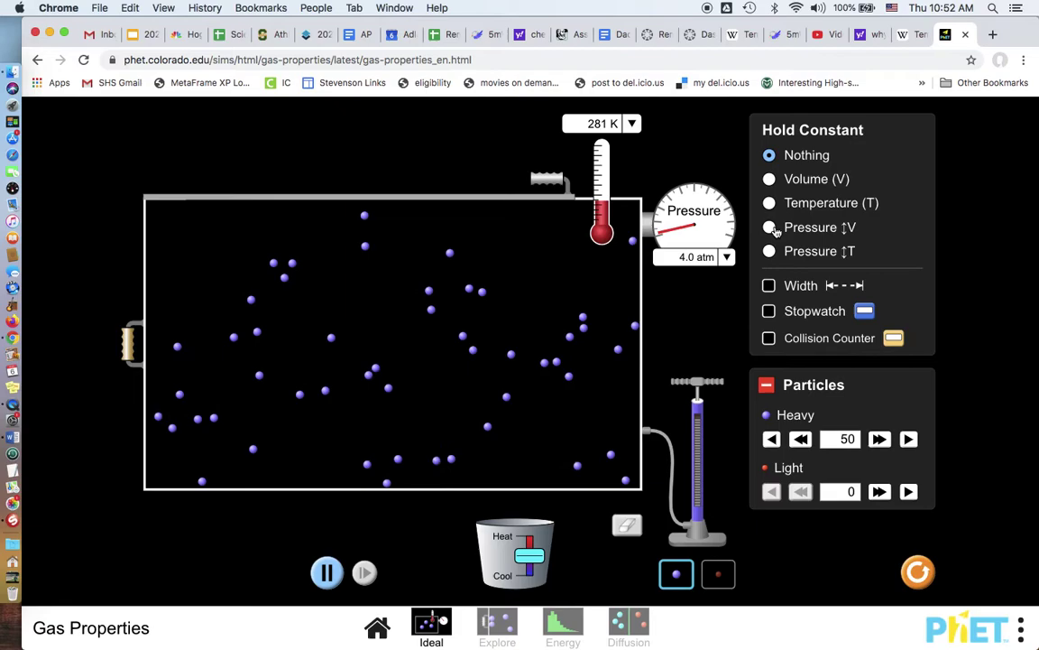
# Reset with 50 heavy particles, hold pressure constant via volume, and cool to 268 K at 5.8 atm.
pyautogui.click(916, 573)
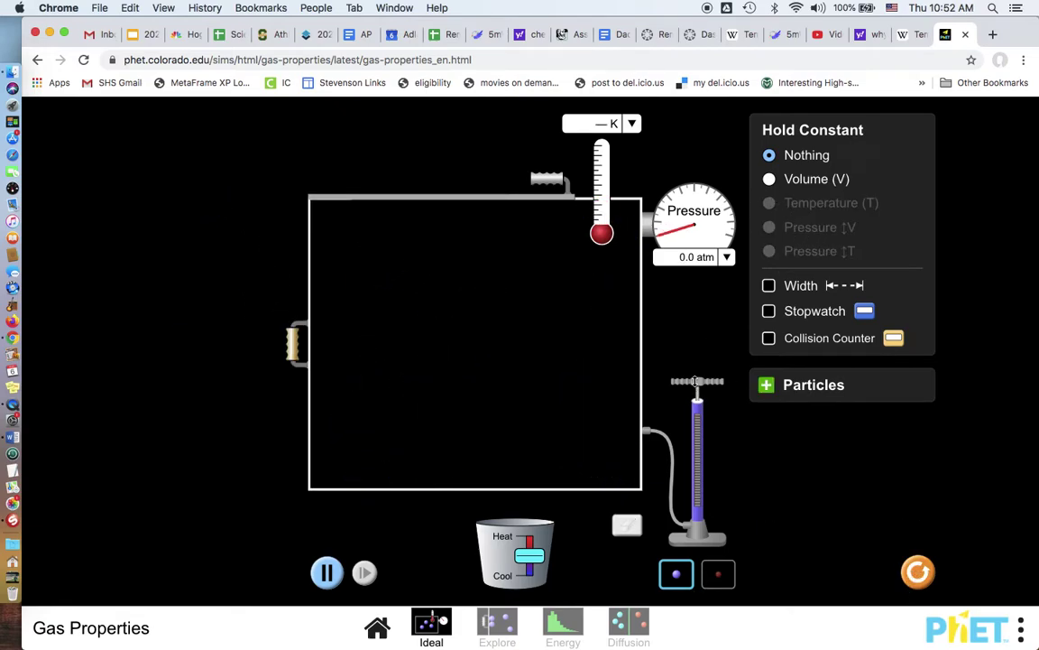
pyautogui.click(767, 387)
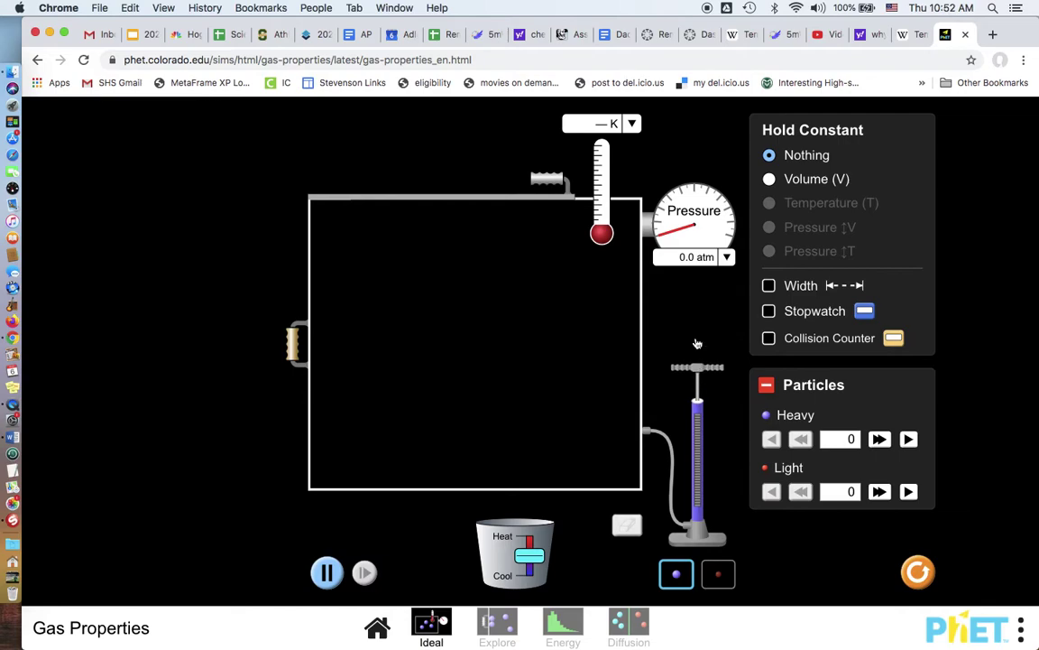
pyautogui.moveTo(696, 368); pyautogui.dragTo(690, 410)
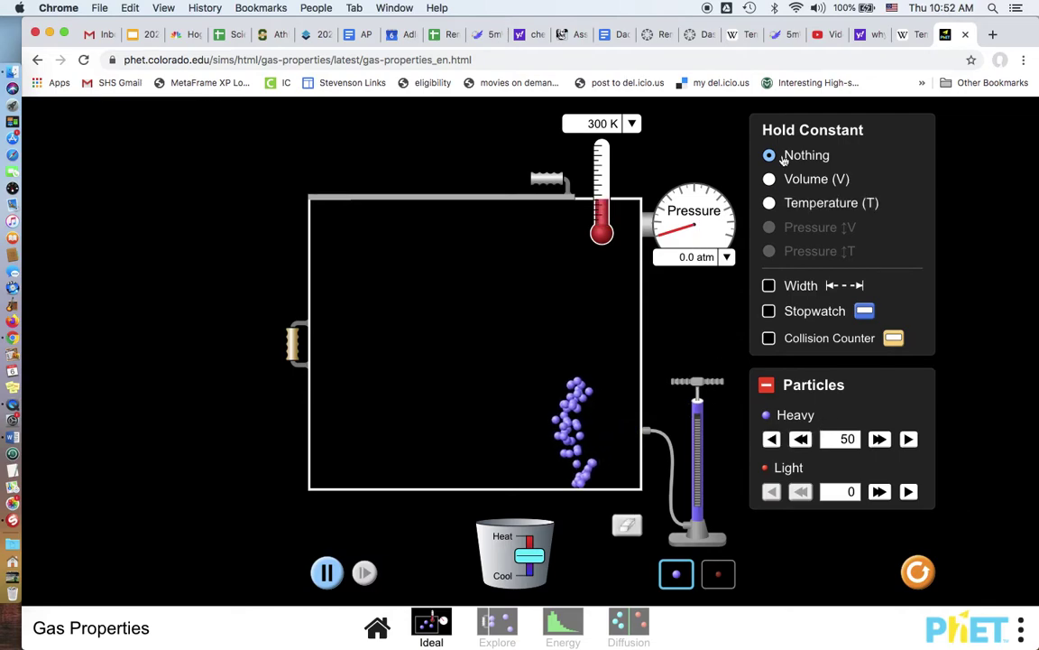
pyautogui.click(769, 228)
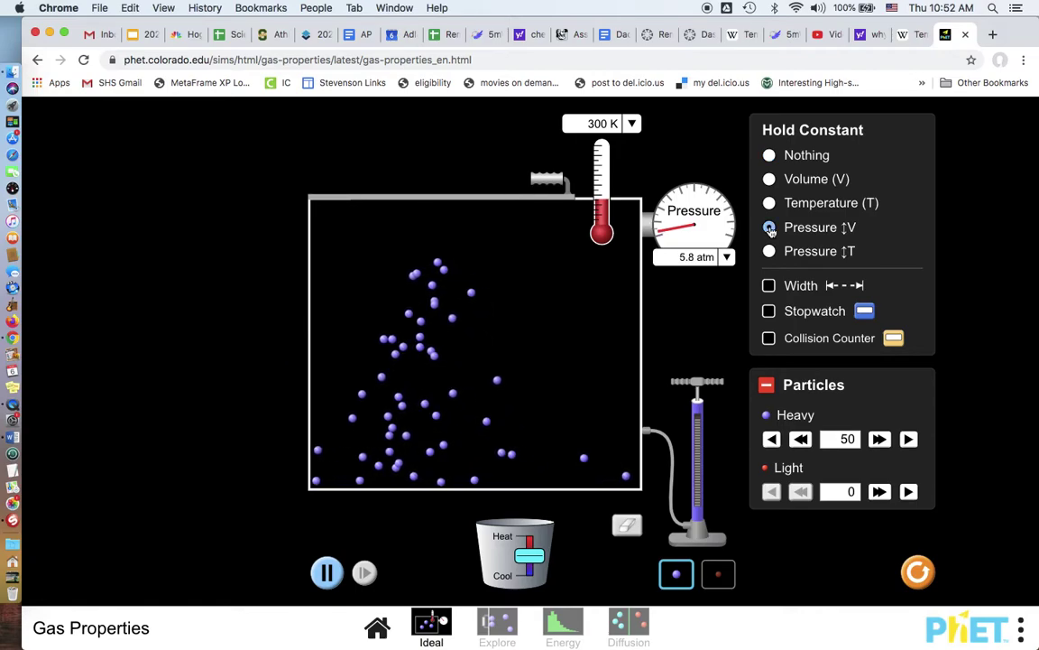
pyautogui.moveTo(530, 559); pyautogui.dragTo(536, 611)
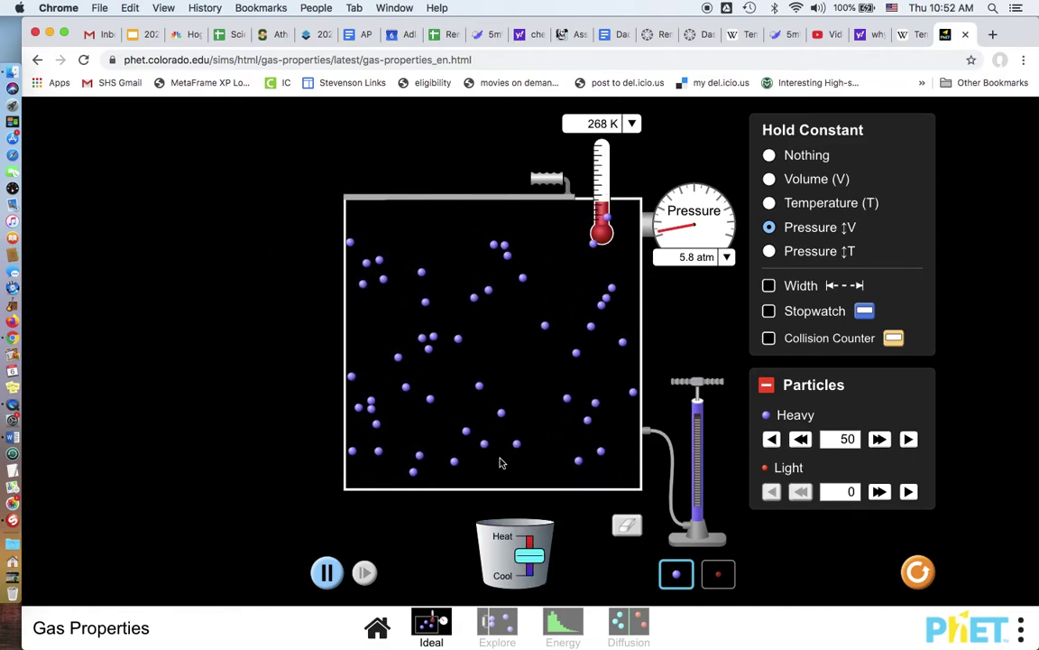
# Hold pressure constant via temperature, widen the container to 364 K, then narrow it to 216 K.
pyautogui.click(769, 252)
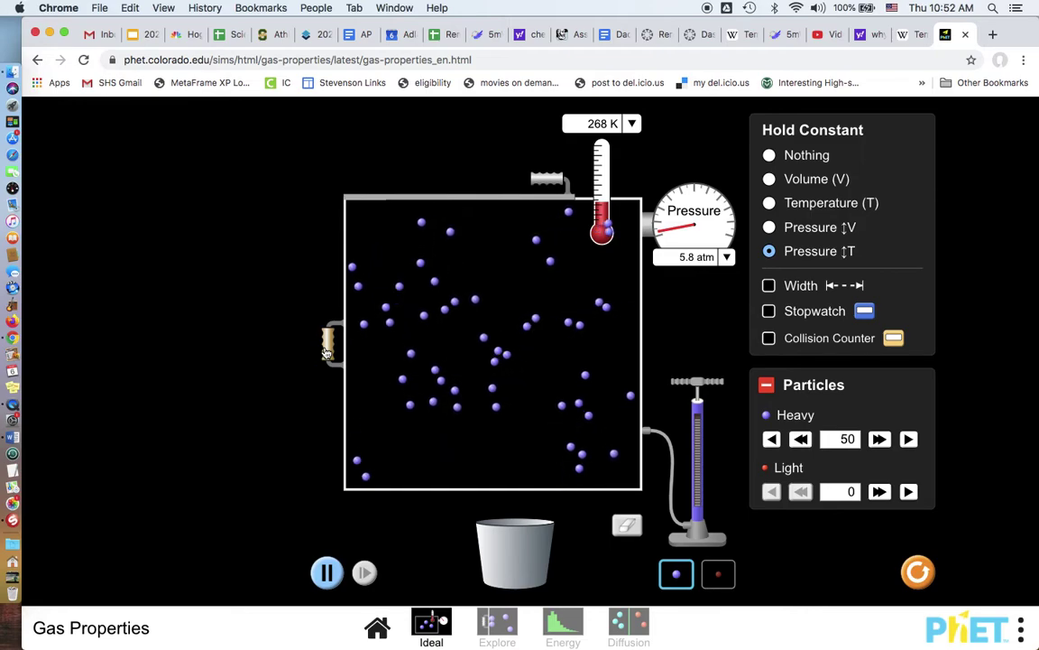
pyautogui.moveTo(326, 352); pyautogui.dragTo(220, 349)
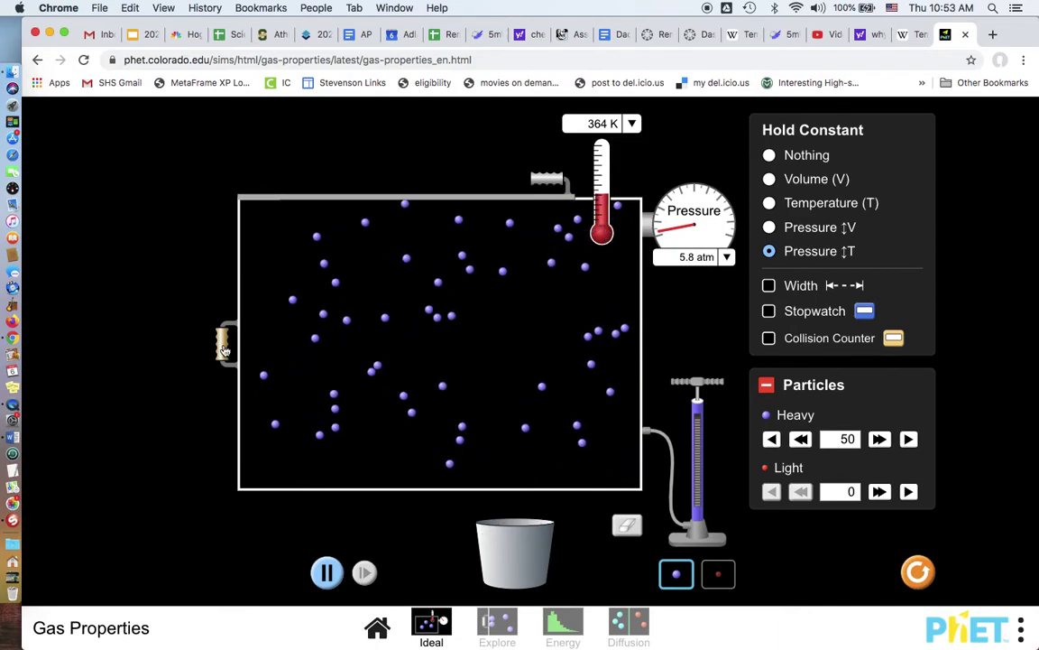
pyautogui.moveTo(222, 345); pyautogui.dragTo(386, 343)
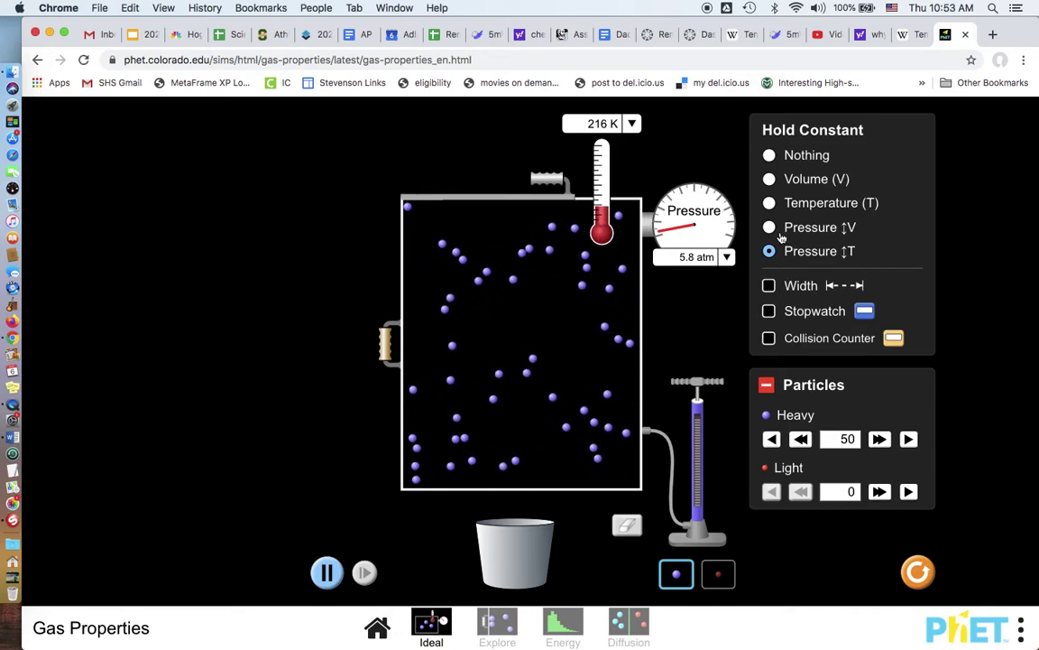
# Hold temperature at 216 K, widen the container twice to drop pressure, then narrow it to about 6.6 atm.
pyautogui.click(768, 203)
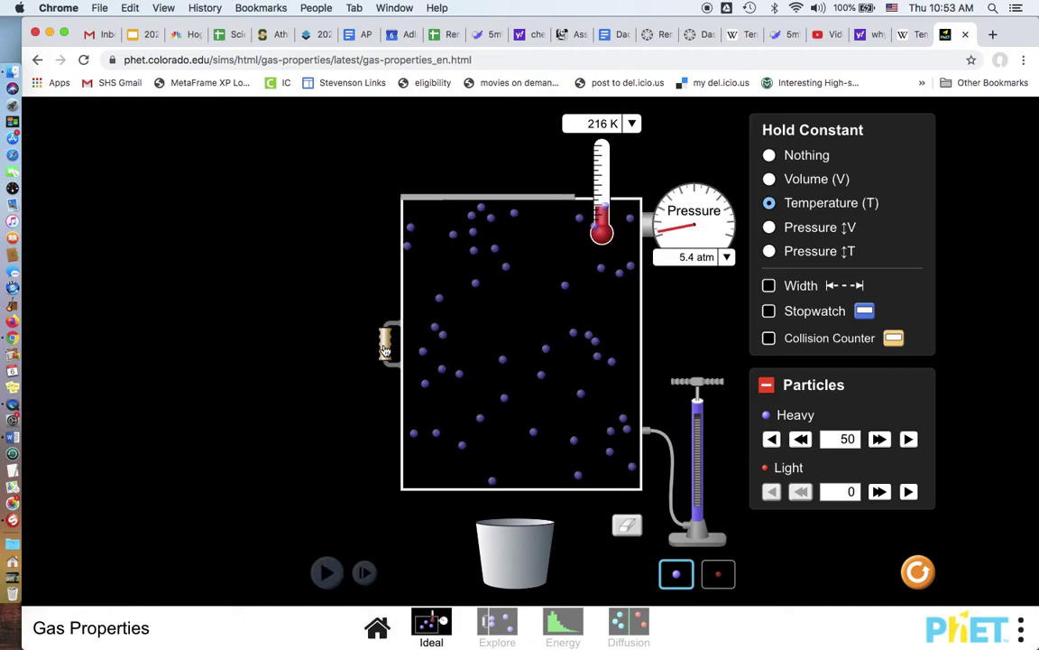
pyautogui.moveTo(386, 351); pyautogui.dragTo(289, 352)
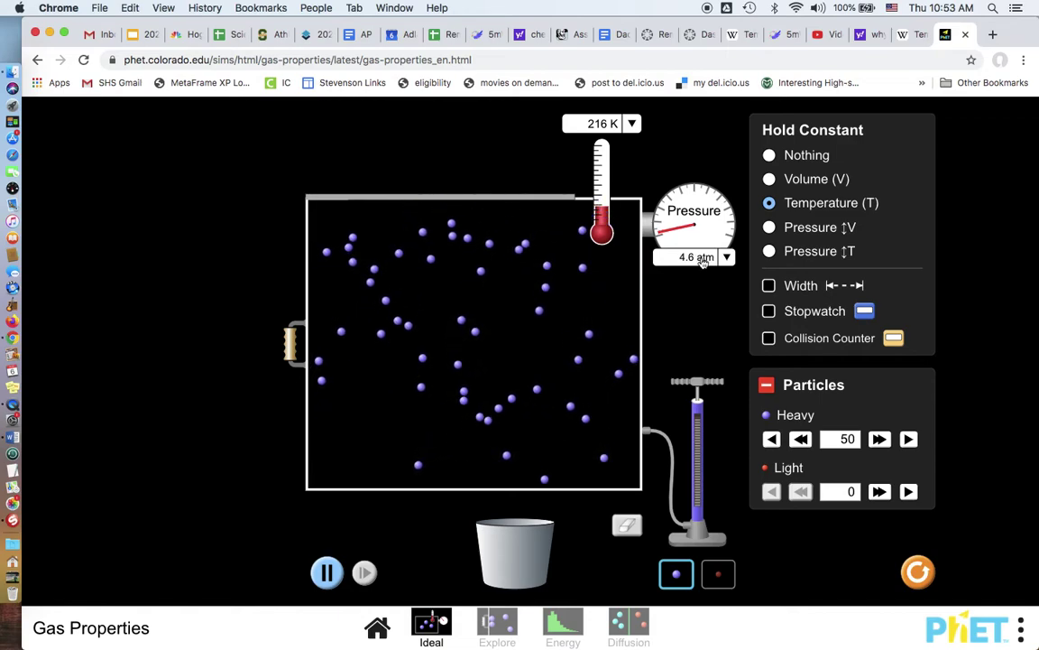
pyautogui.moveTo(291, 343); pyautogui.dragTo(236, 346)
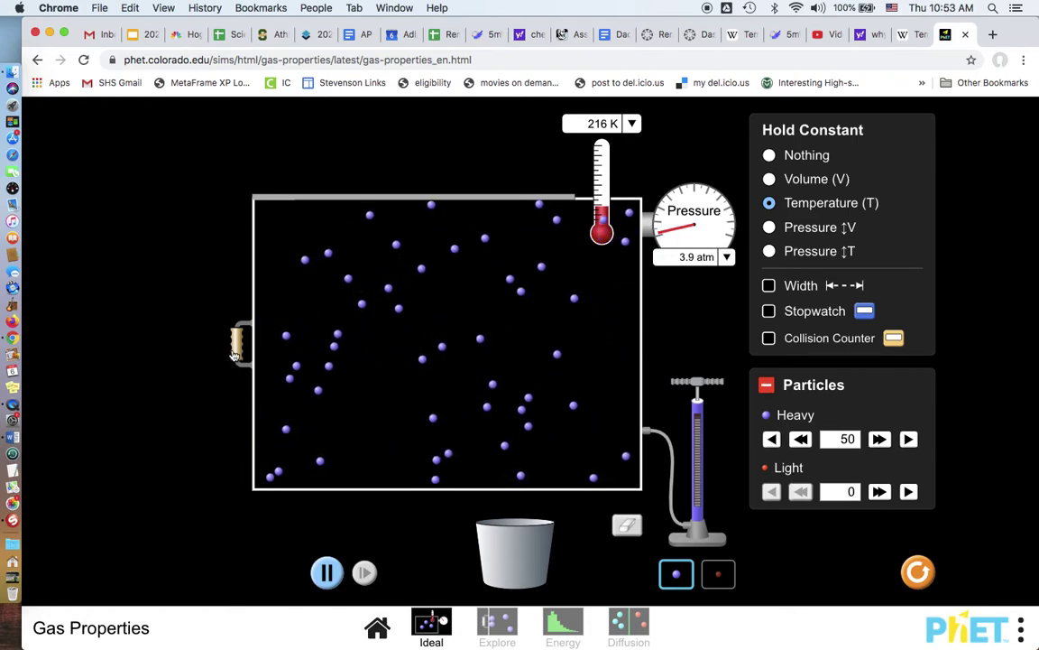
pyautogui.moveTo(234, 353); pyautogui.dragTo(403, 368)
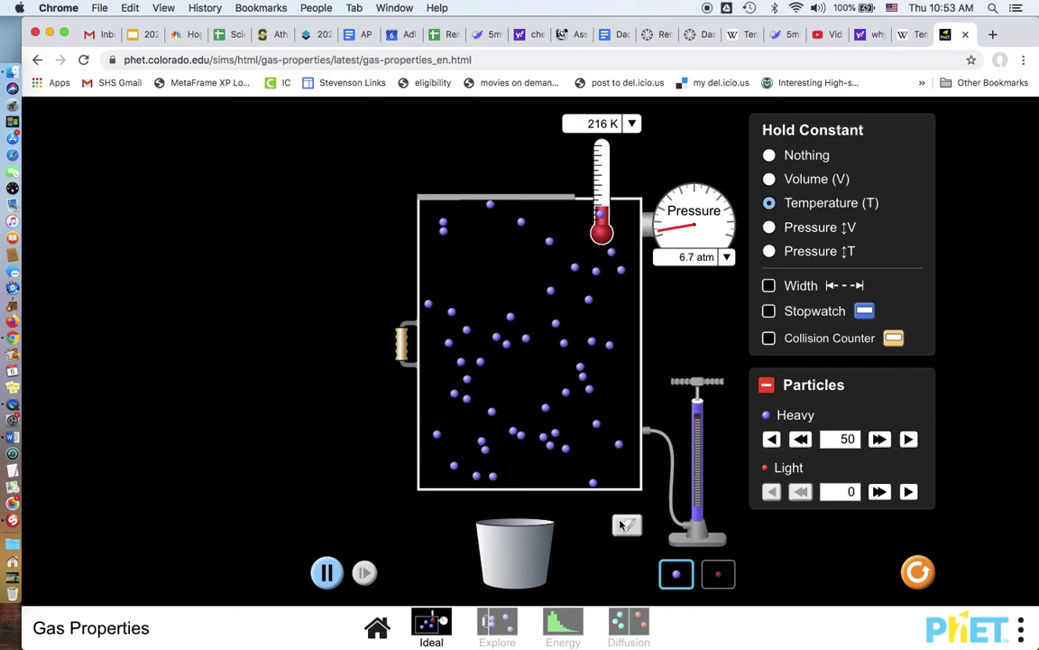
pyautogui.click(502, 630)
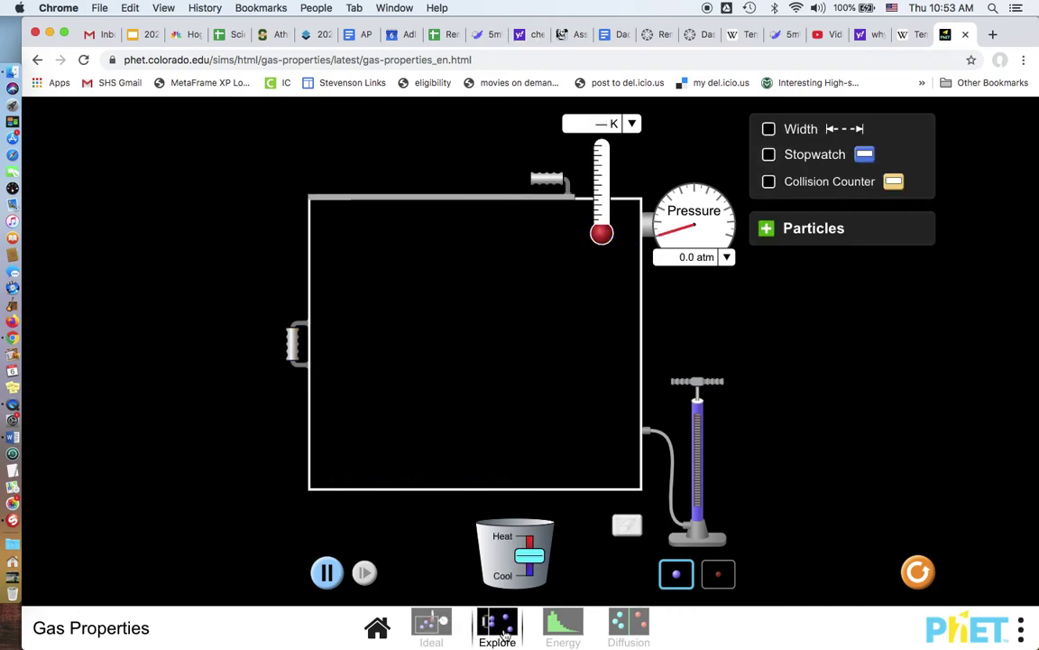
pyautogui.click(767, 231)
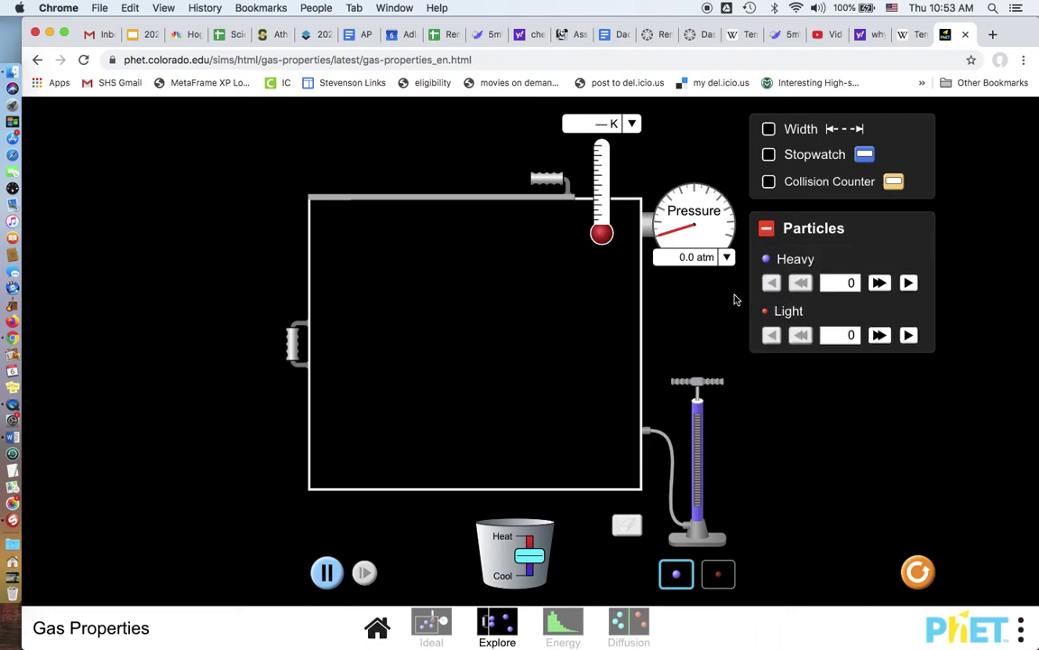
pyautogui.click(564, 625)
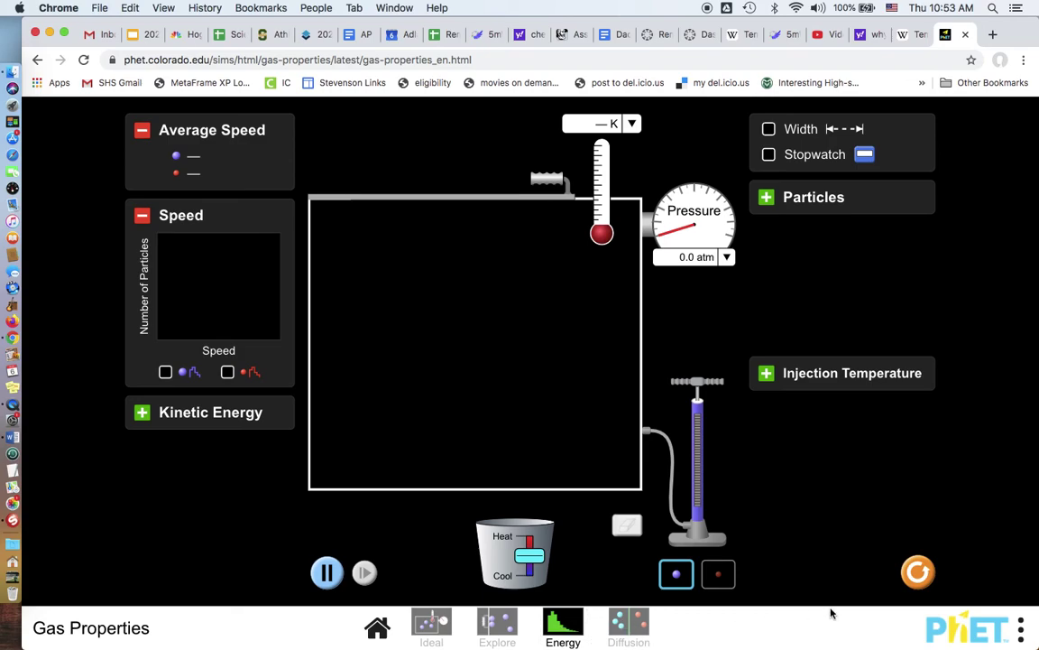
pyautogui.click(432, 624)
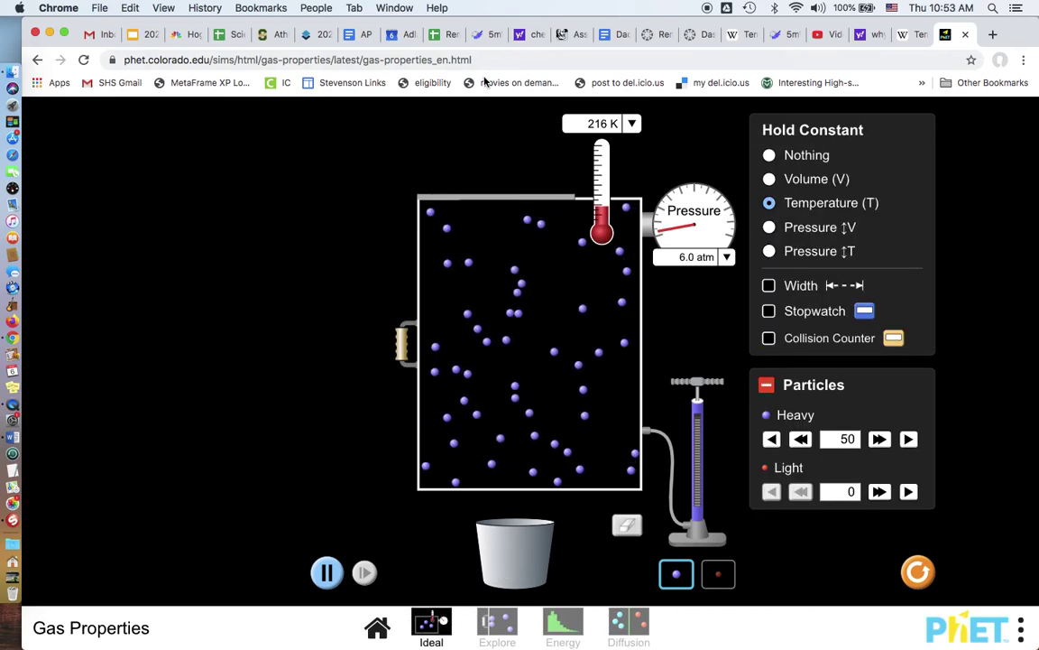